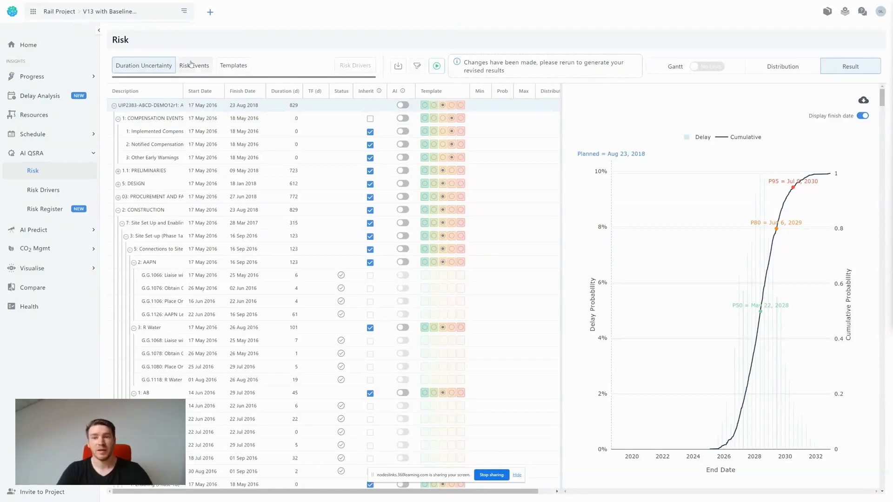
# Step: Switch the AI duration prediction for activity G.G.1340 off and back on to compare its two distributions
pyautogui.moveTo(800, 192)
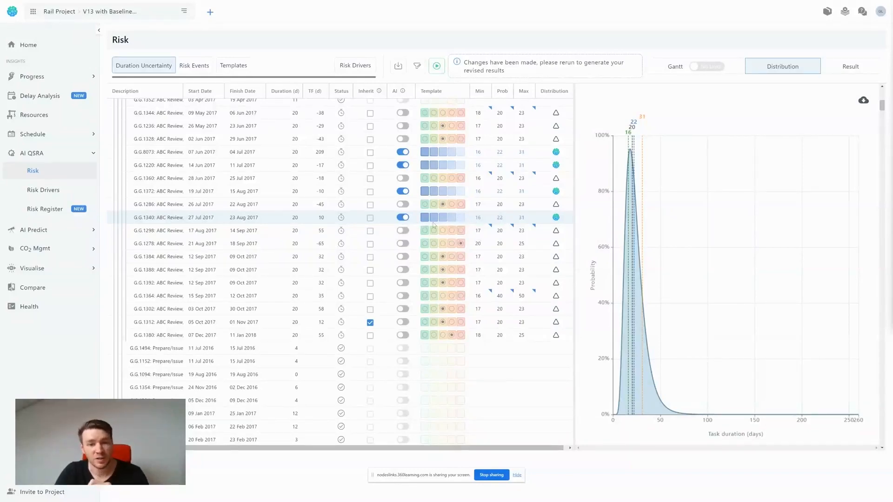
pyautogui.click(400, 218)
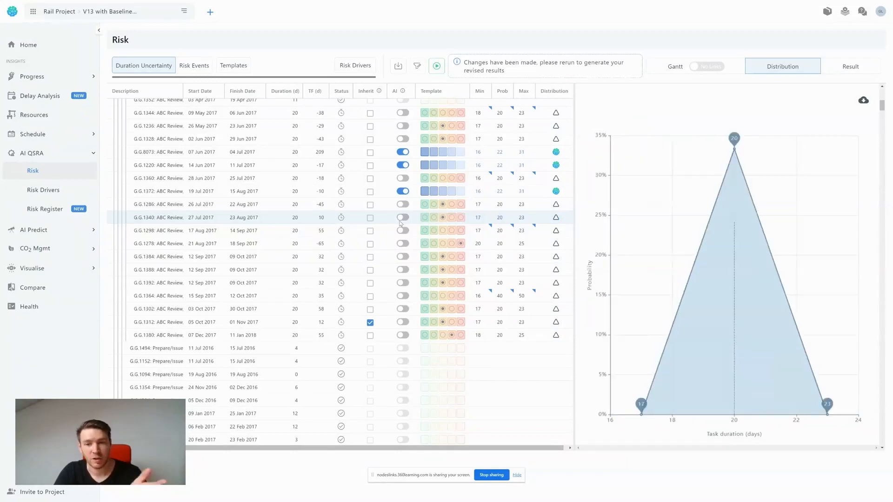
pyautogui.click(403, 218)
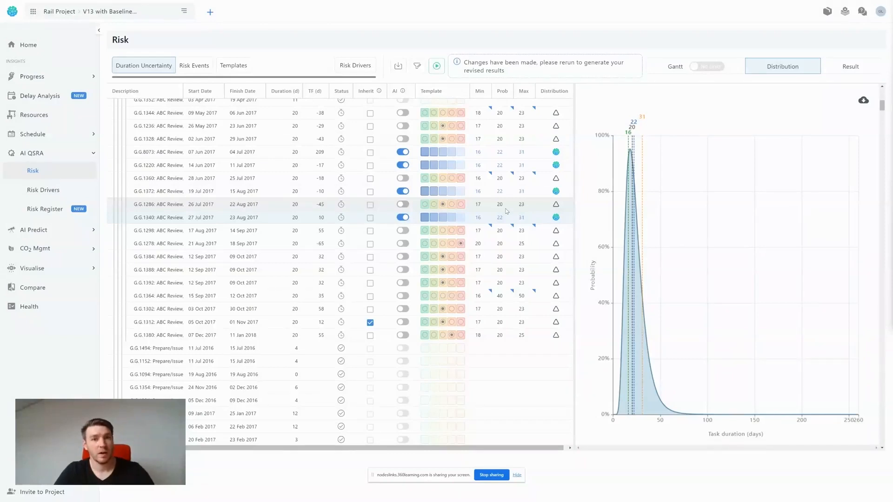
# Step: Review the Duration Uncertainty Template thresholds and the distribution options of the green level, leaving the template as is
pyautogui.click(232, 67)
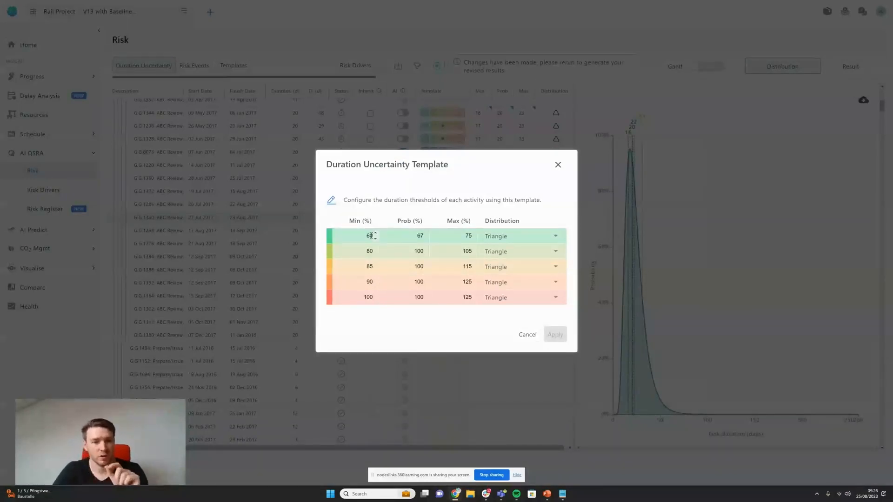
pyautogui.click(549, 240)
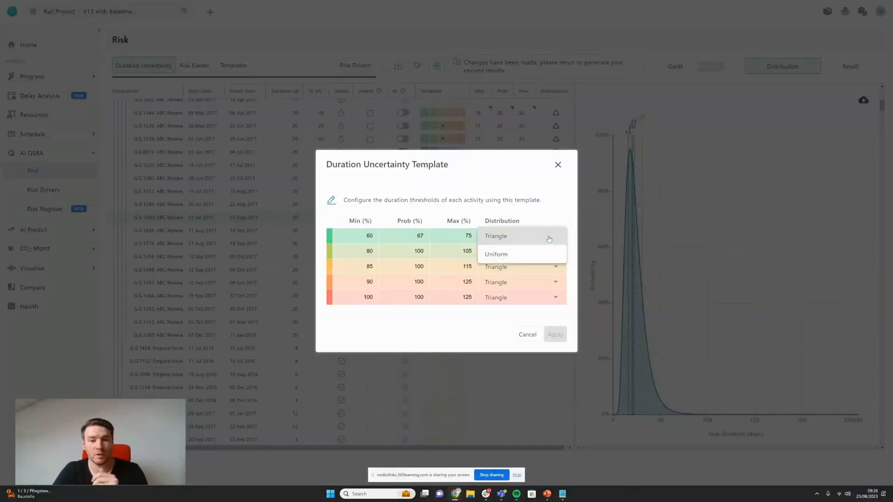
pyautogui.click(559, 168)
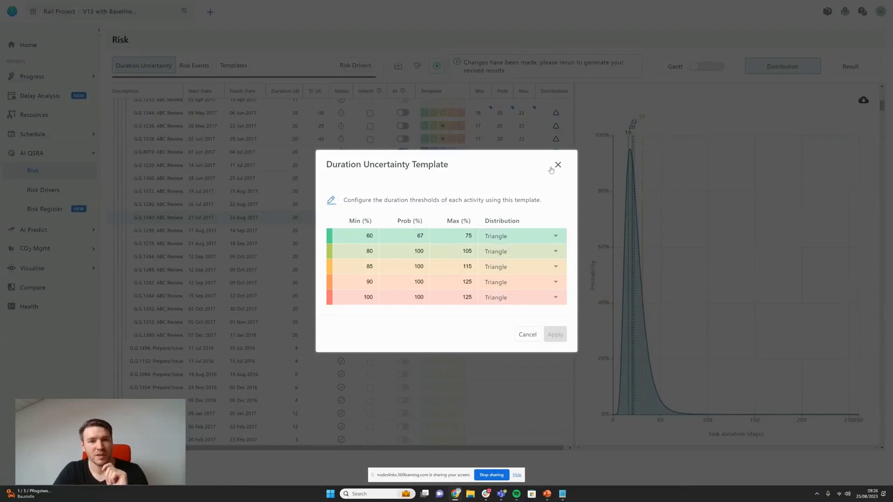
pyautogui.click(558, 166)
# Step: Try the red and green uncertainty templates on activity G.G.1236 and return it to the middle yellow template
pyautogui.scroll(5, 443, 158)
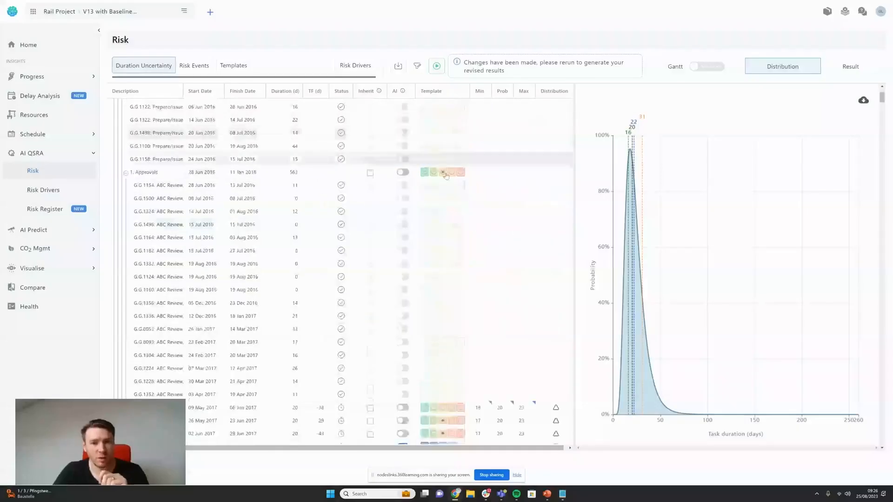
pyautogui.scroll(-4, 445, 174)
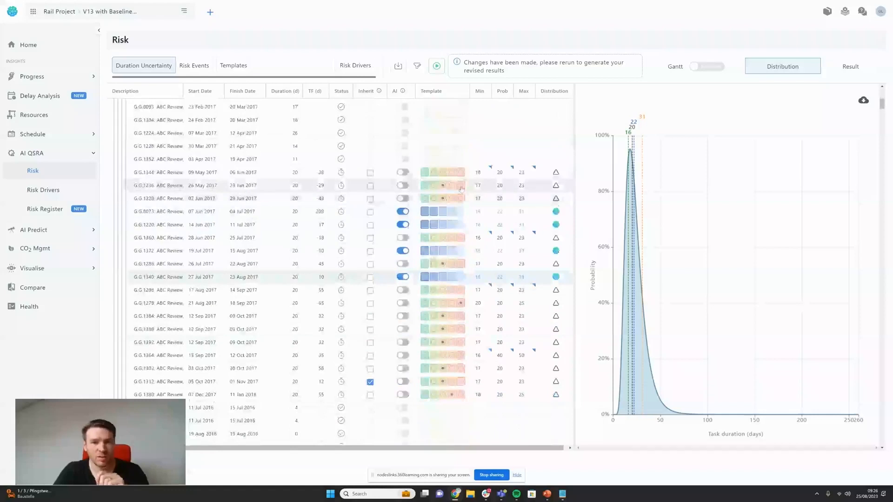
pyautogui.click(461, 186)
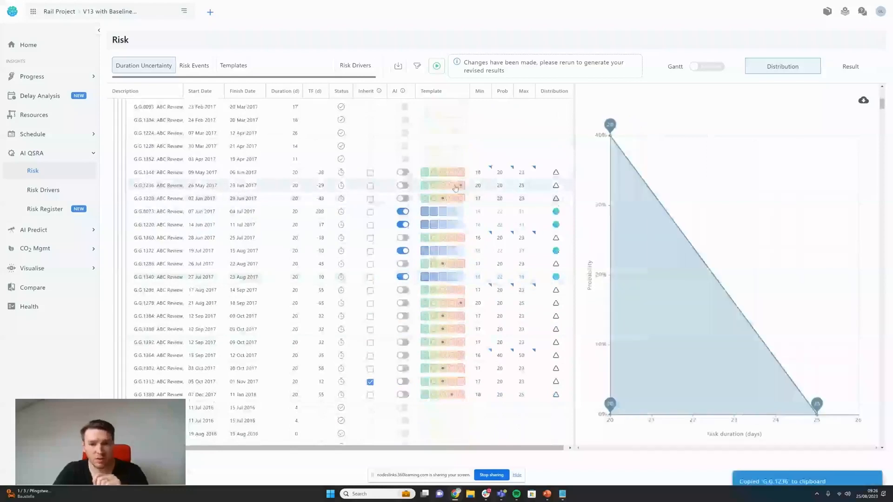
pyautogui.click(442, 186)
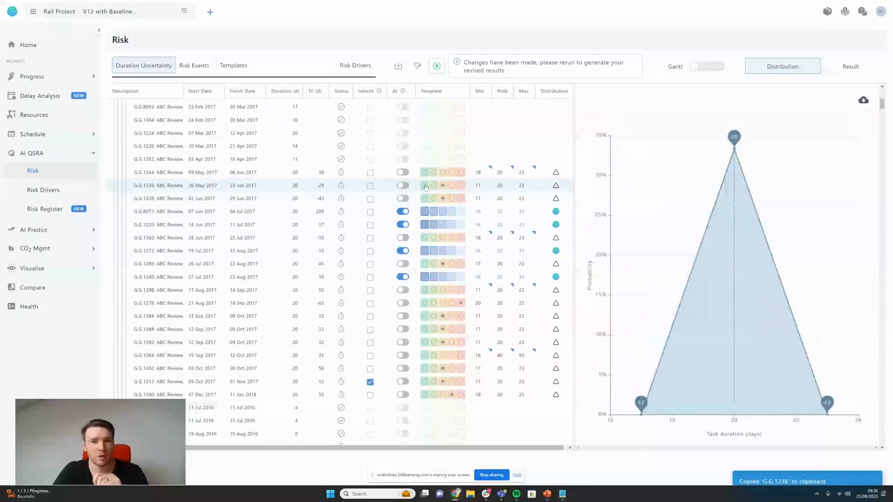
pyautogui.click(425, 186)
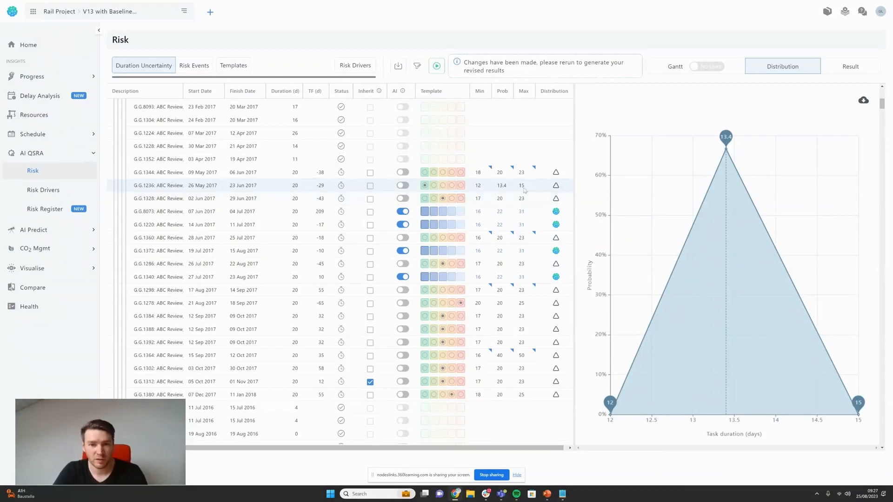
pyautogui.click(443, 186)
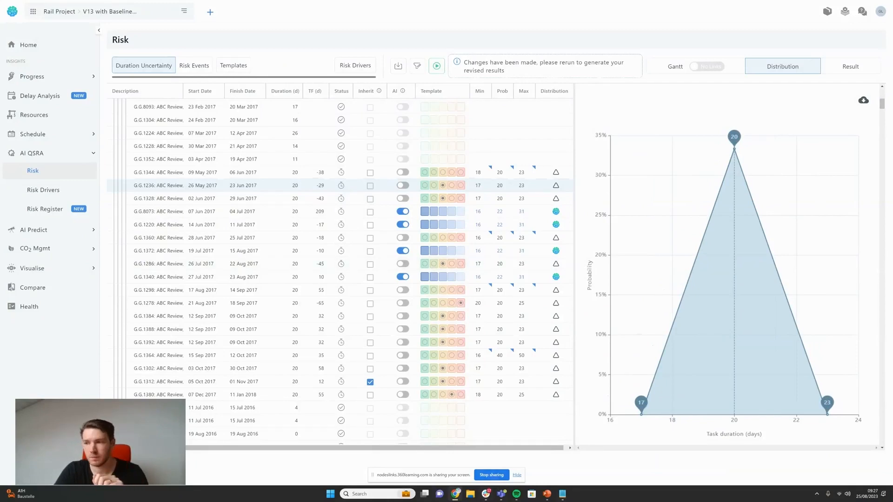
# Step: Apply the middle yellow template to activity G.G.1344 and briefly compare it with the AI prediction
pyautogui.click(442, 172)
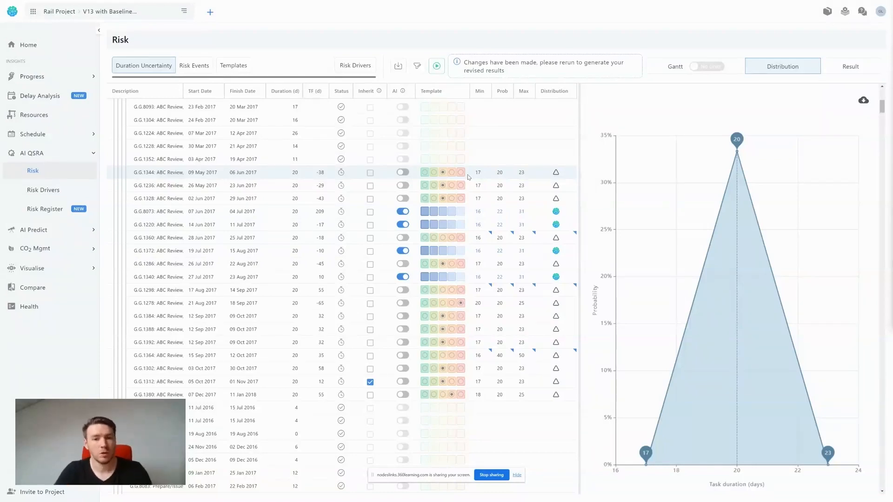
pyautogui.click(403, 173)
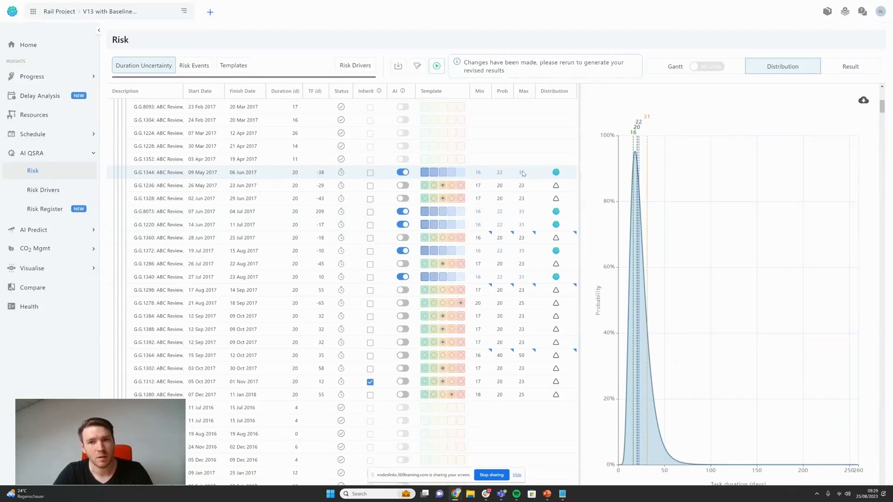
pyautogui.click(403, 173)
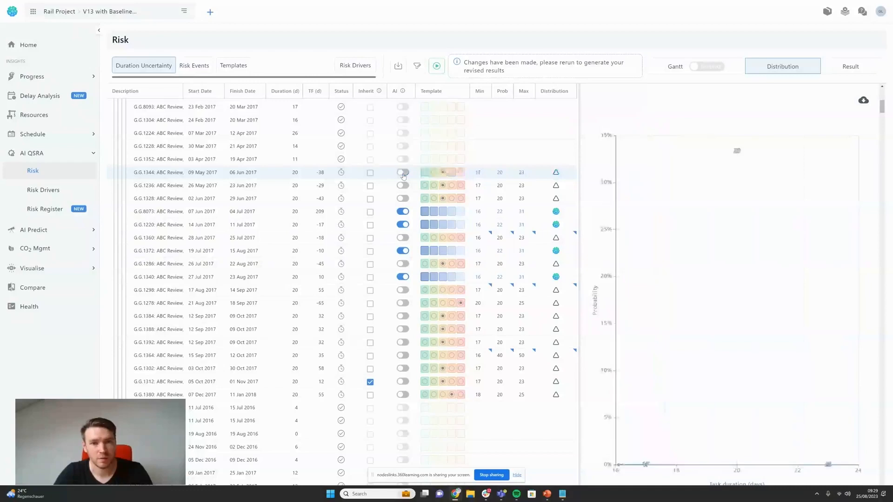
# Step: Try the orange and red templates on activity G.G.1344 and restore its middle yellow template
pyautogui.click(452, 173)
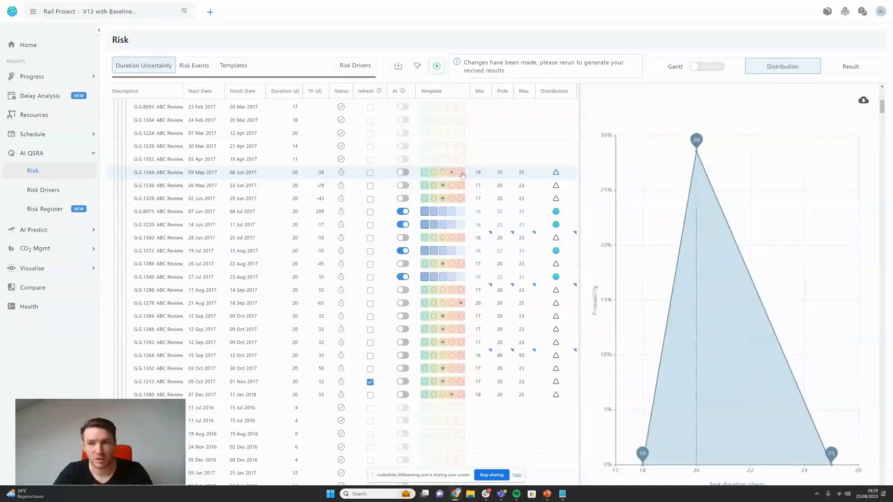
pyautogui.click(461, 173)
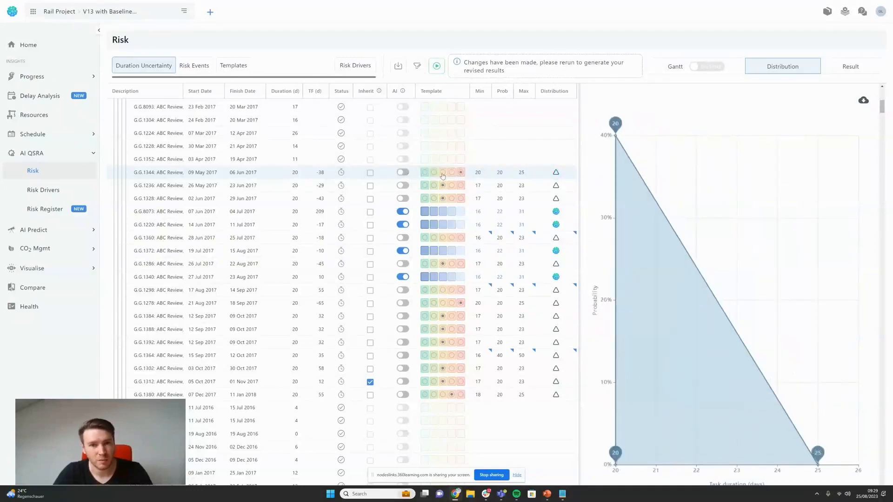
pyautogui.click(443, 174)
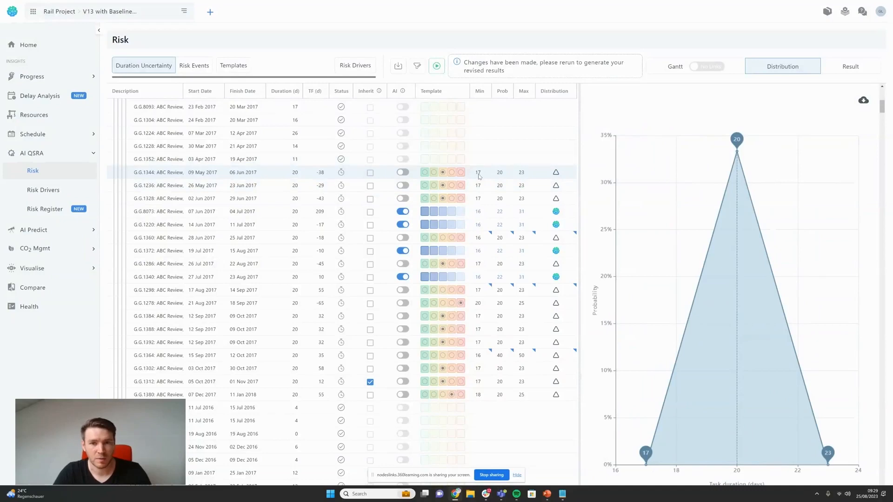
# Step: Set the minimum duration of activity G.G.1344 to 15 and change its distribution to Uniform
pyautogui.click(479, 172)
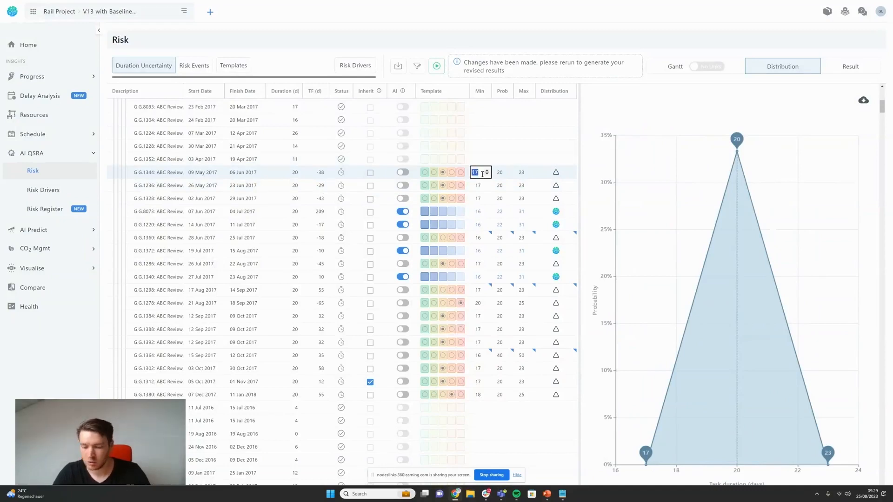
pyautogui.write('15')
pyautogui.press('Return')
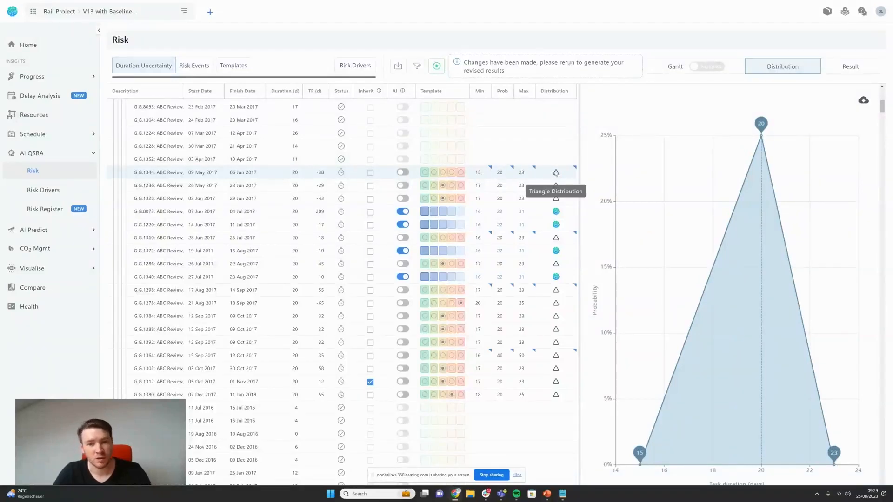
pyautogui.click(575, 173)
pyautogui.click(570, 173)
pyautogui.click(549, 186)
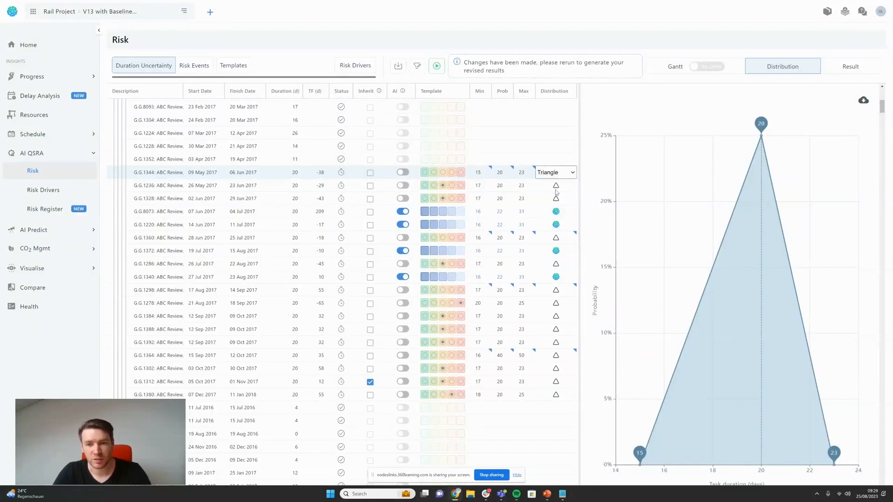
pyautogui.click(525, 173)
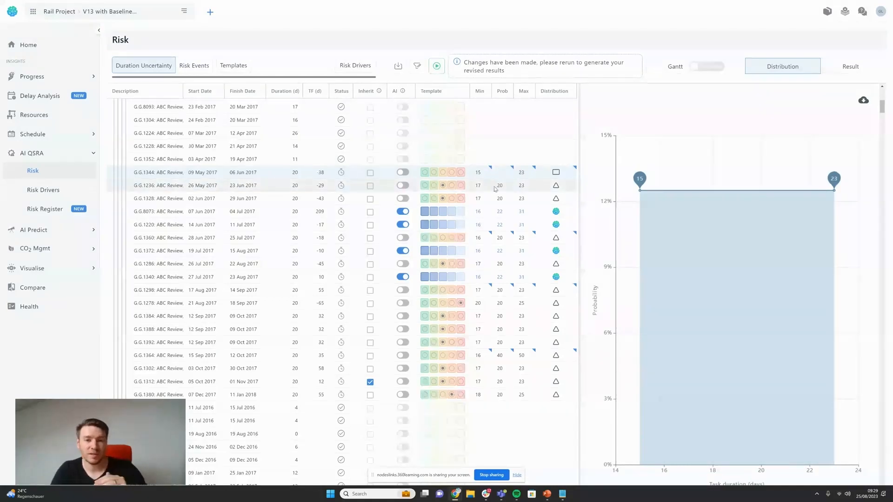
# Step: Enable WBS inheritance for activity G.G.1236 and for the Utilities and Safe System of Work groups
pyautogui.click(370, 185)
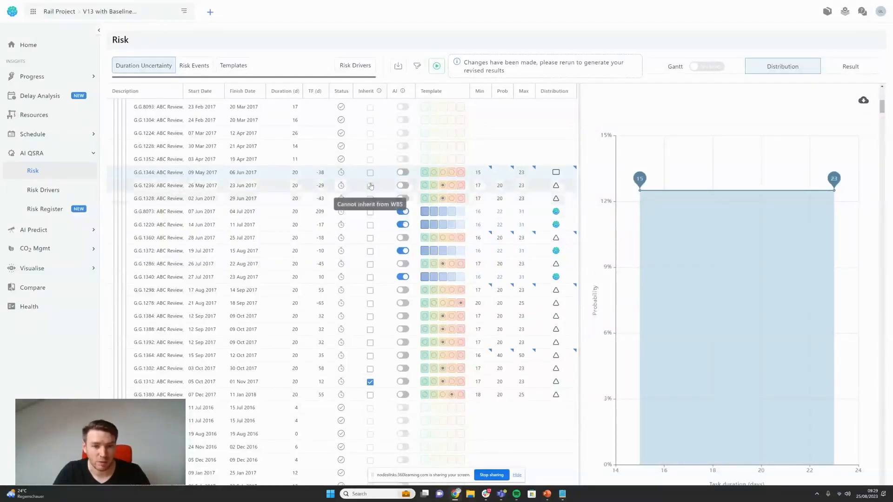
pyautogui.scroll(1, 370, 182)
pyautogui.scroll(5, 370, 182)
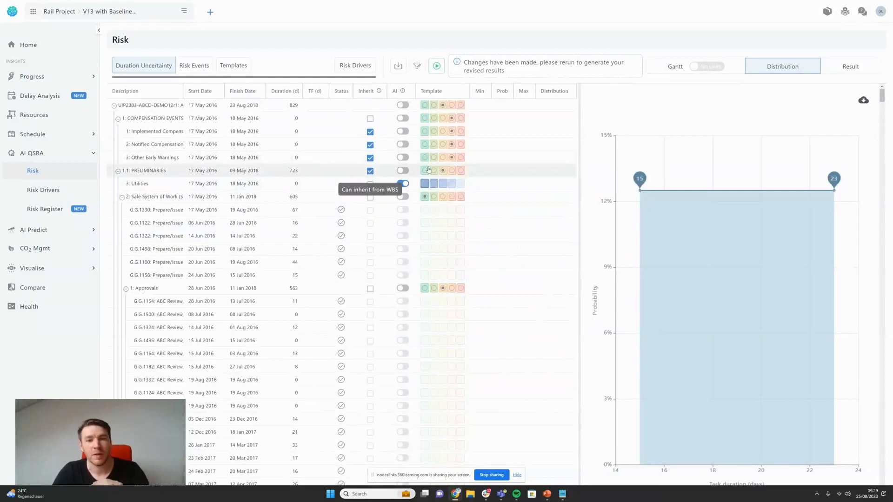
pyautogui.click(370, 184)
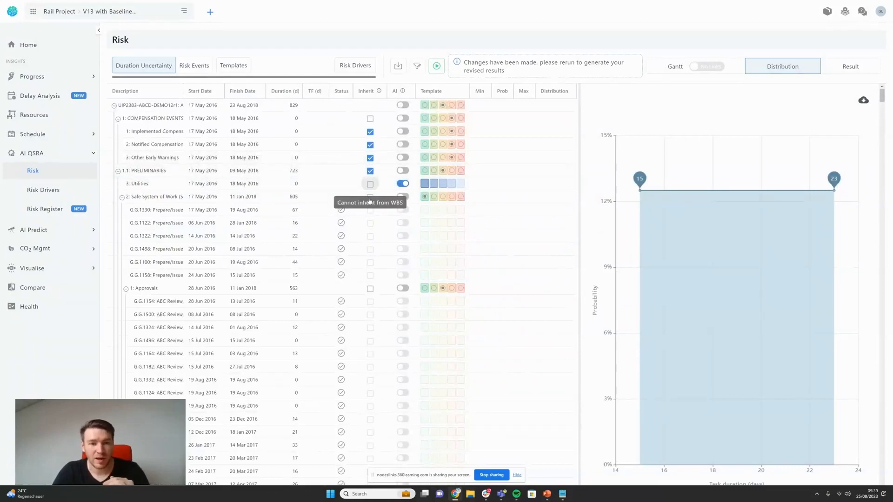
pyautogui.click(370, 198)
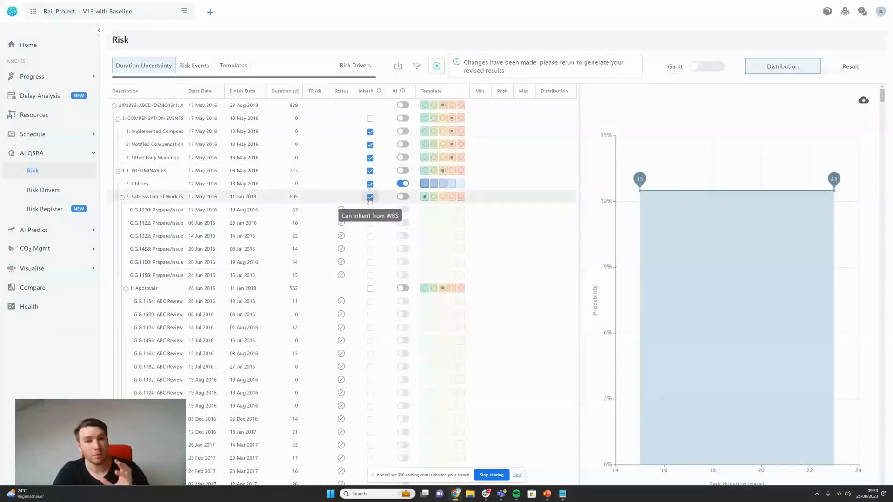
# Step: Try the red and green templates on the 1.1 PRELIMINARIES group and settle on the middle yellow template
pyautogui.click(460, 171)
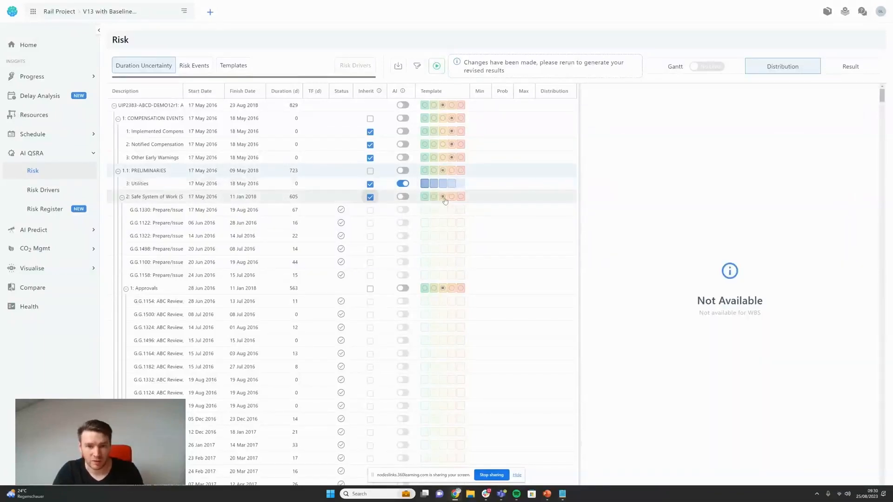
pyautogui.click(425, 171)
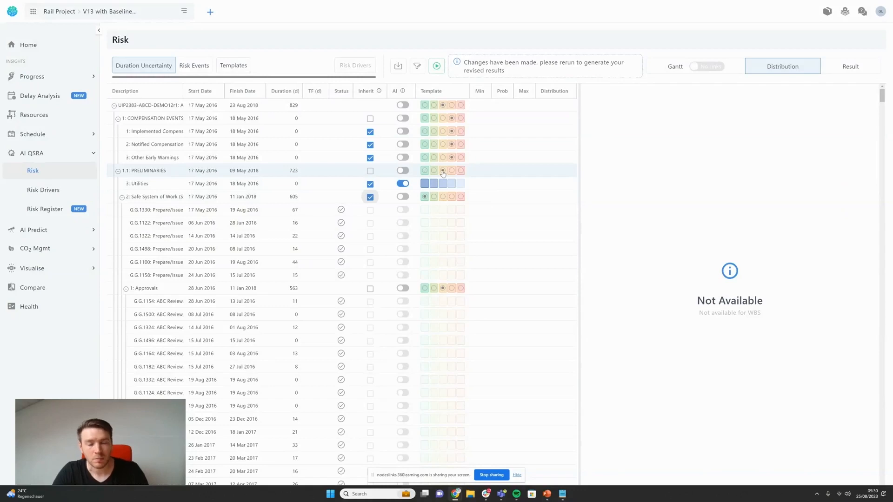
pyautogui.click(443, 170)
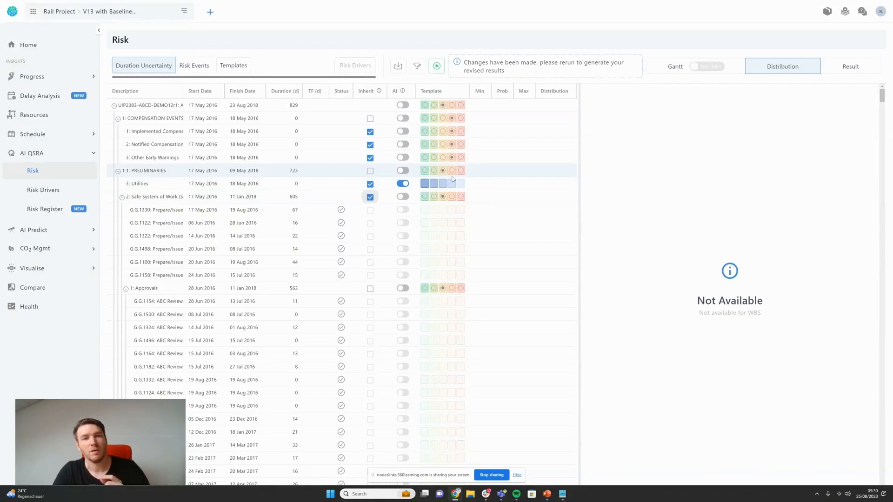
# Step: Filter the activities to a maximum total float of 20 days and clear the filter again
pyautogui.click(423, 69)
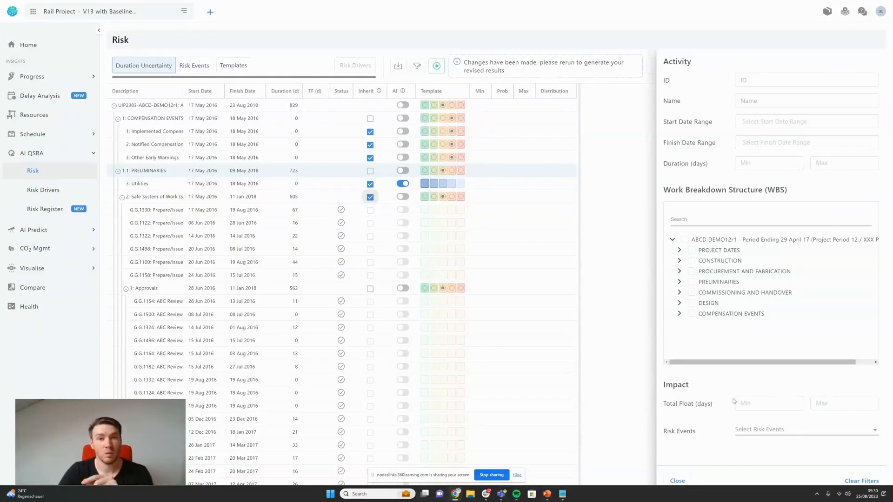
pyautogui.click(836, 403)
pyautogui.write('20')
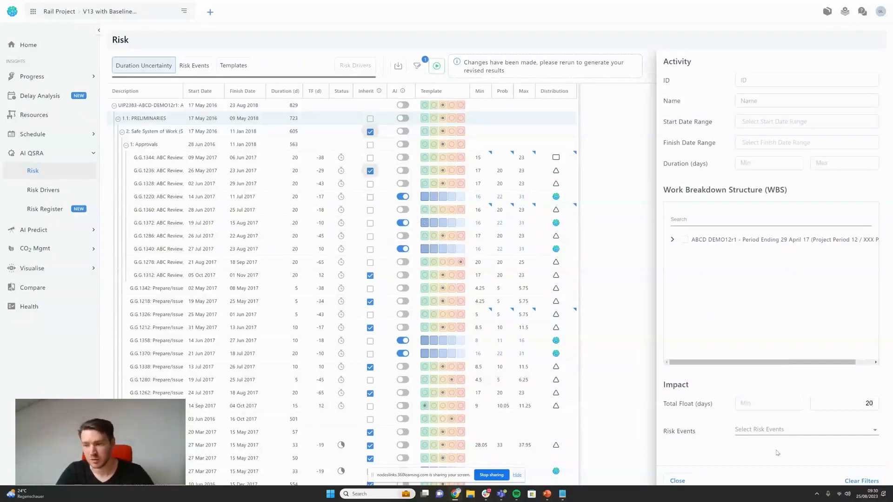
pyautogui.click(854, 483)
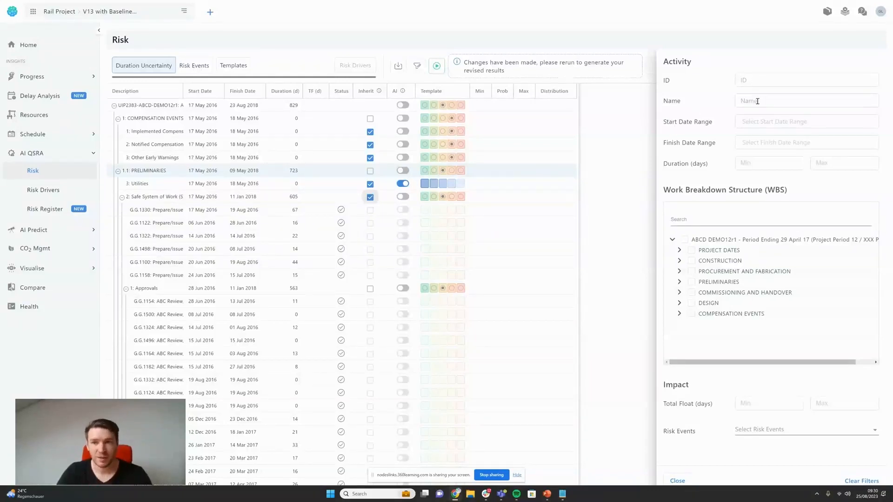
# Step: Inspect the CONSTRUCTION branch of the work breakdown structure filter and close the filter settings
pyautogui.click(680, 261)
pyautogui.click(680, 261)
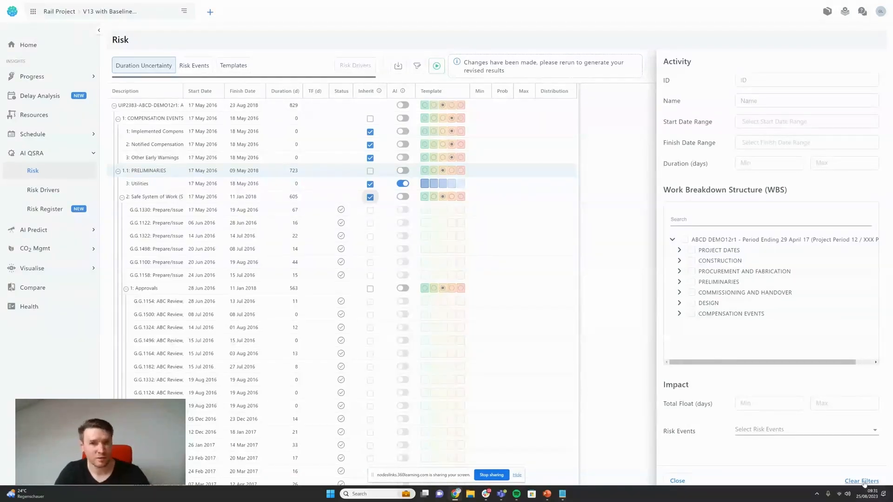
pyautogui.click(678, 480)
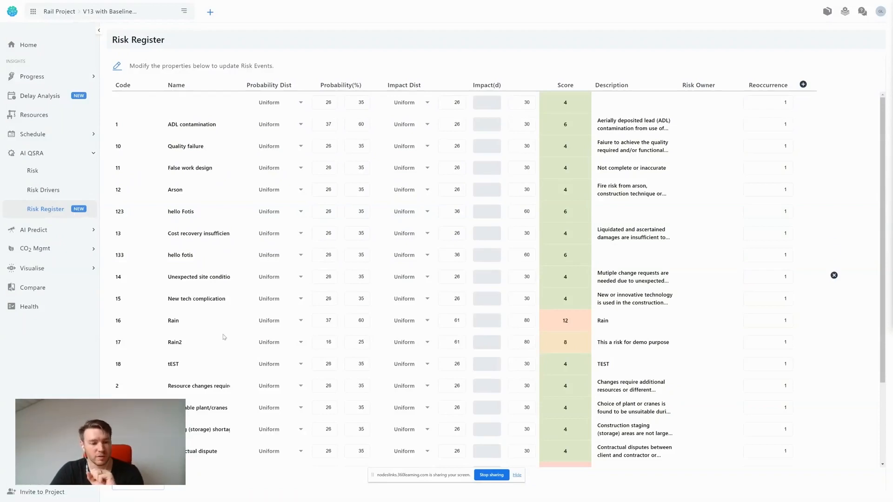
# Step: Review the register's risks, check the probability and impact distribution options of the last risk, and expand the columns to show Independent
pyautogui.scroll(-1, 833, 254)
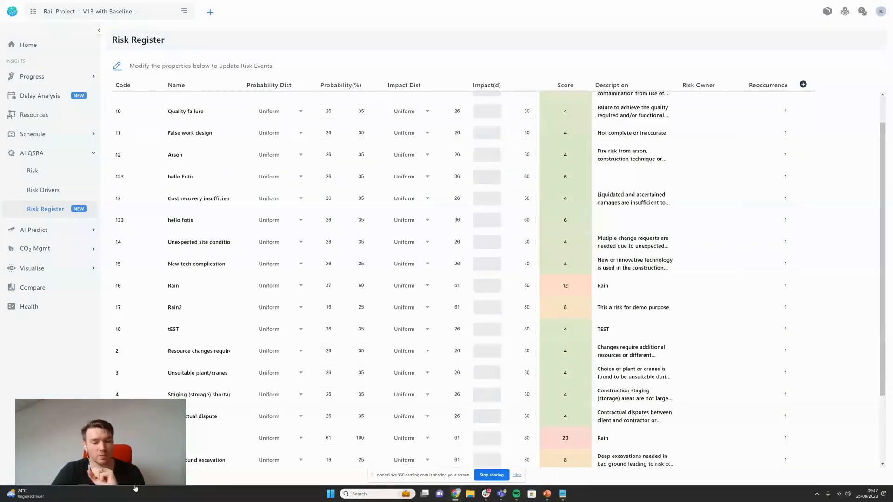
pyautogui.scroll(-3, 498, 279)
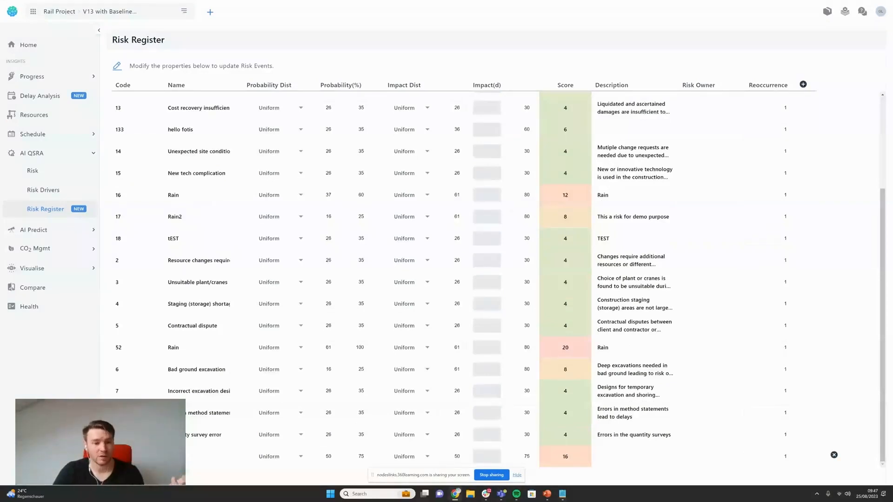
pyautogui.click(269, 460)
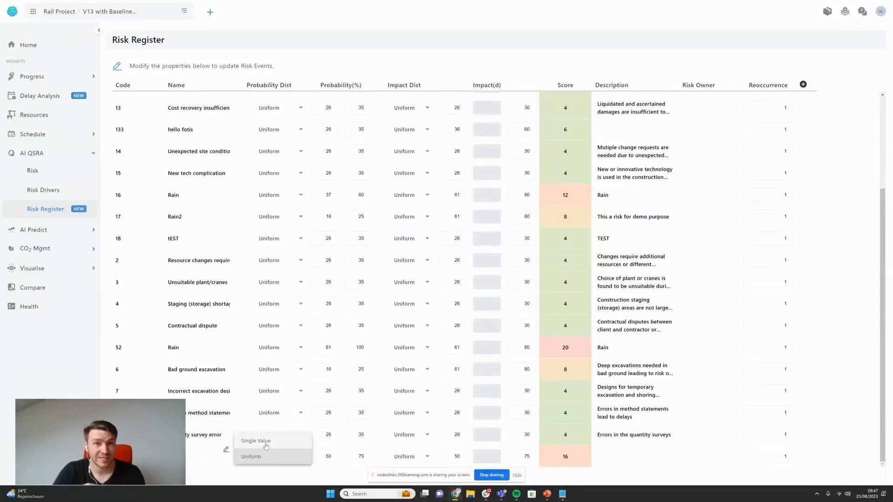
pyautogui.click(277, 476)
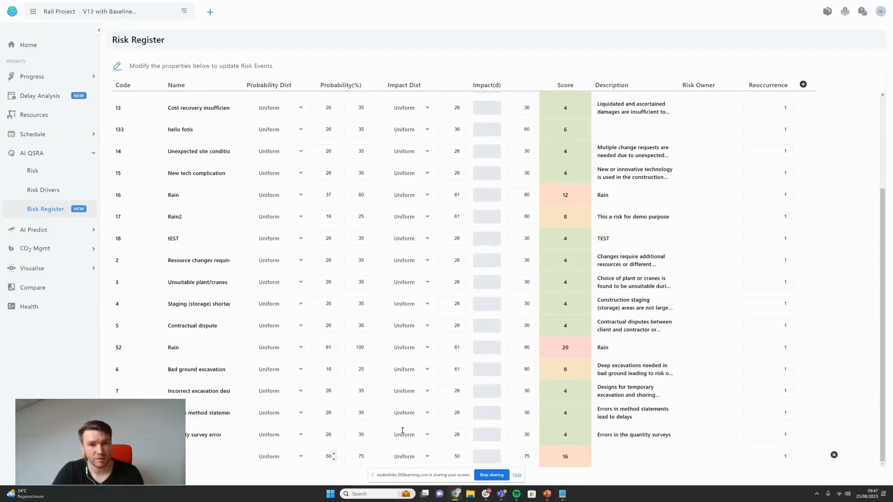
pyautogui.click(412, 459)
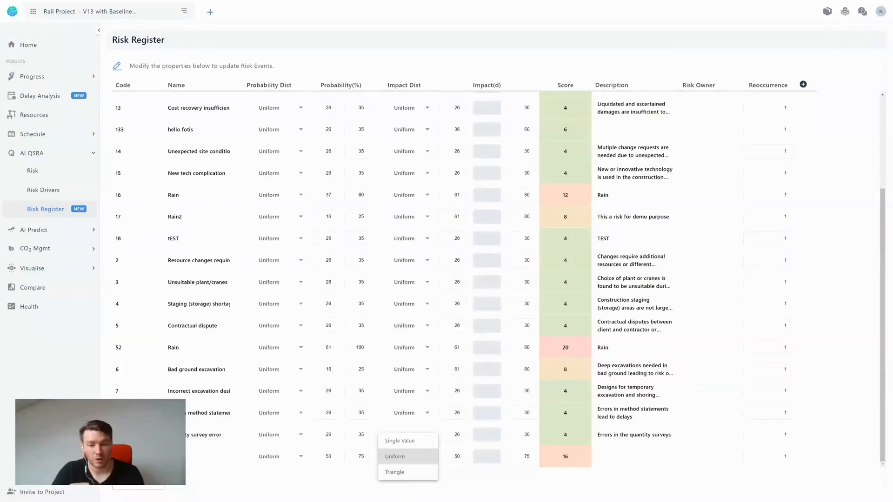
pyautogui.click(377, 494)
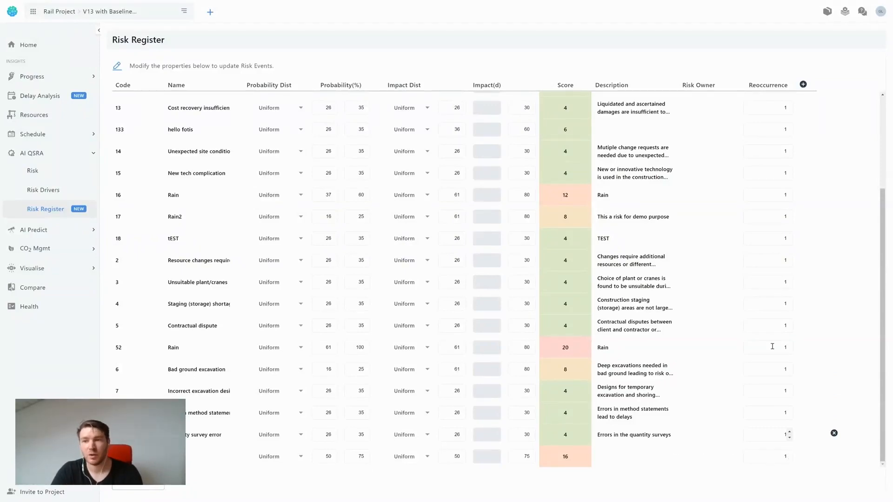
pyautogui.click(804, 85)
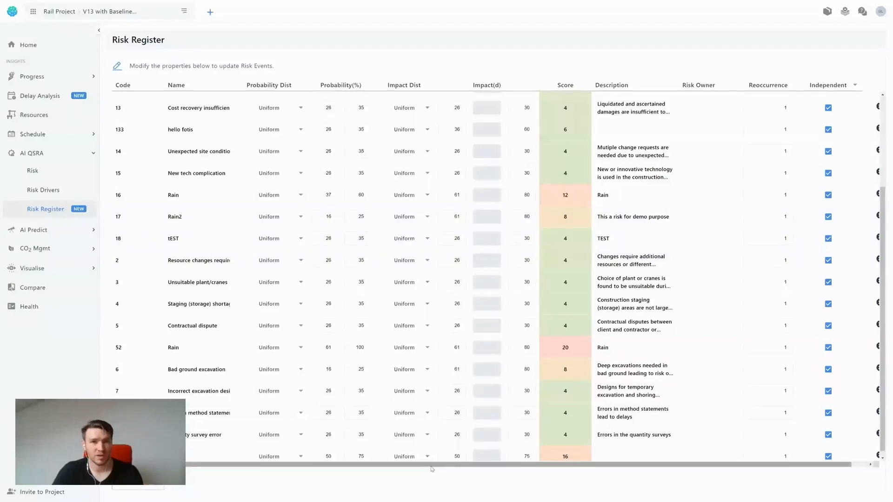
pyautogui.moveTo(431, 467); pyautogui.dragTo(466, 467)
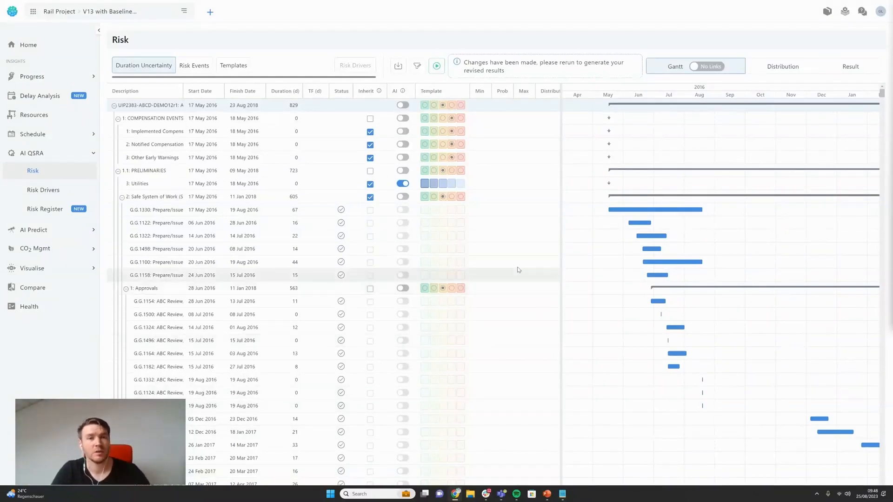
# Step: Map risk events 13, 18, 3 and 52 to the 1: COMPENSATION EVENTS group in the Risk view
pyautogui.click(186, 68)
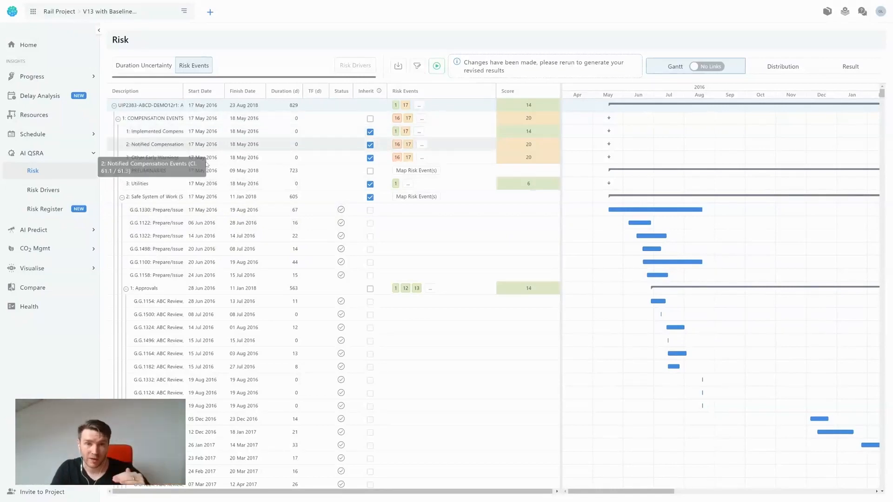
pyautogui.click(422, 119)
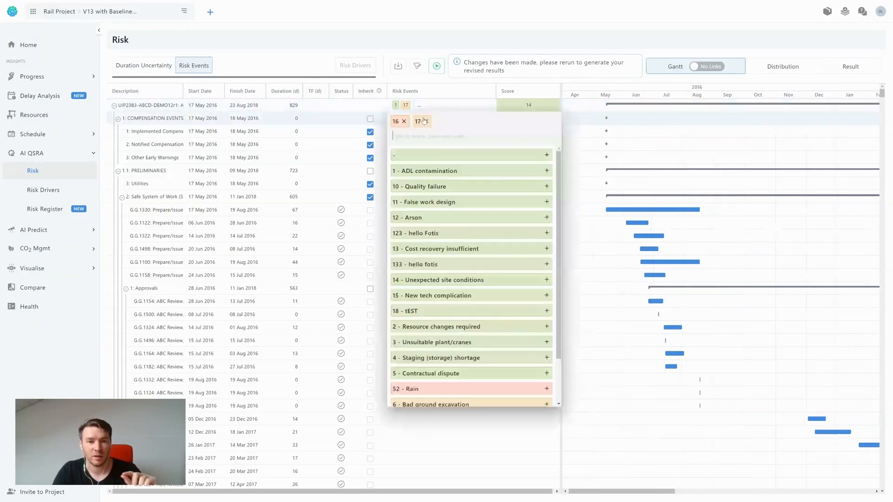
pyautogui.click(439, 249)
pyautogui.click(433, 297)
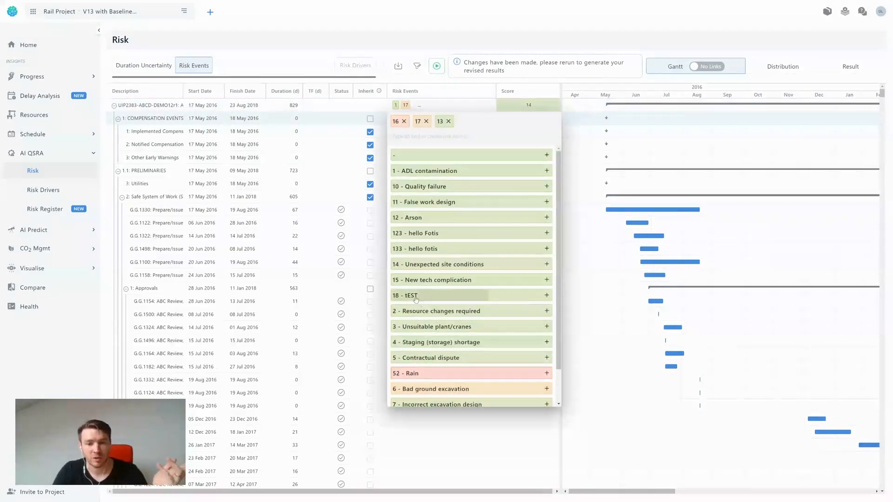
pyautogui.click(455, 318)
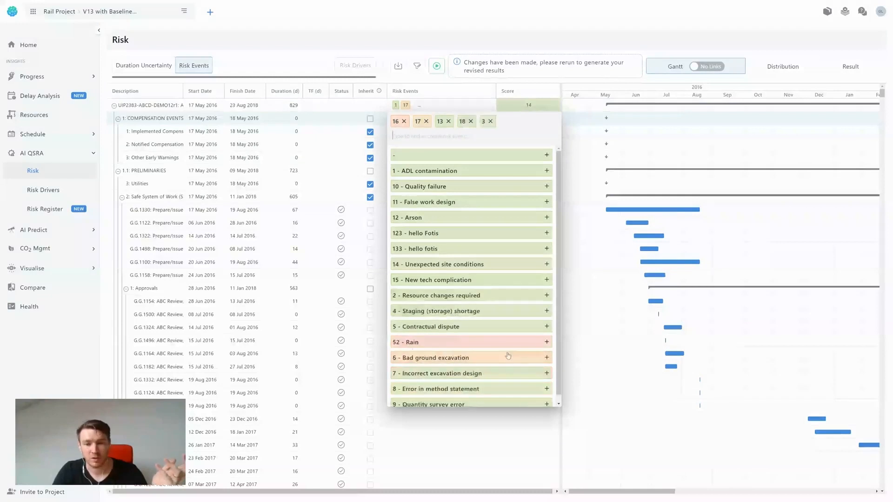
pyautogui.click(414, 344)
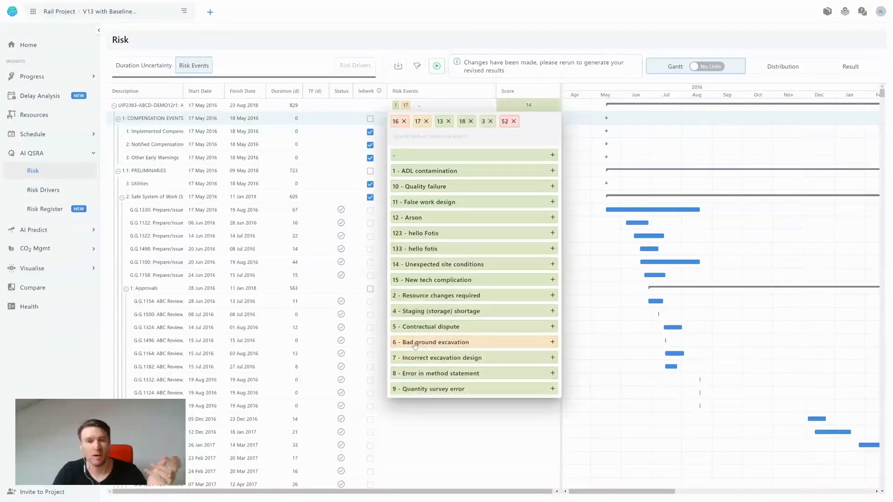
pyautogui.click(427, 95)
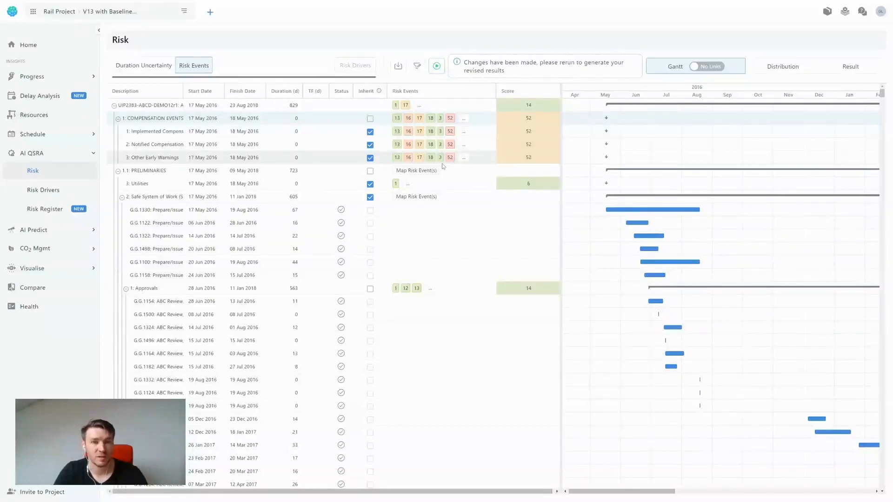
# Step: Look through the risk events available for mapping to the 1.1 PRELIMINARIES group without adding any
pyautogui.click(417, 171)
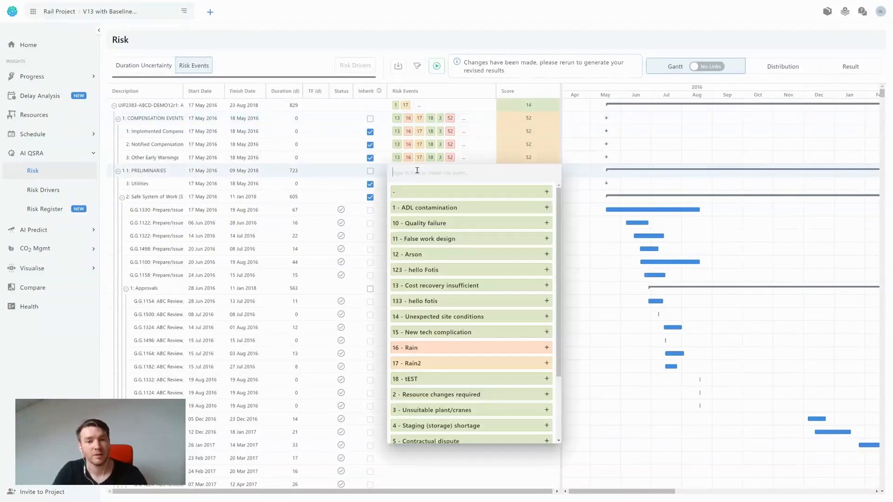
pyautogui.click(486, 146)
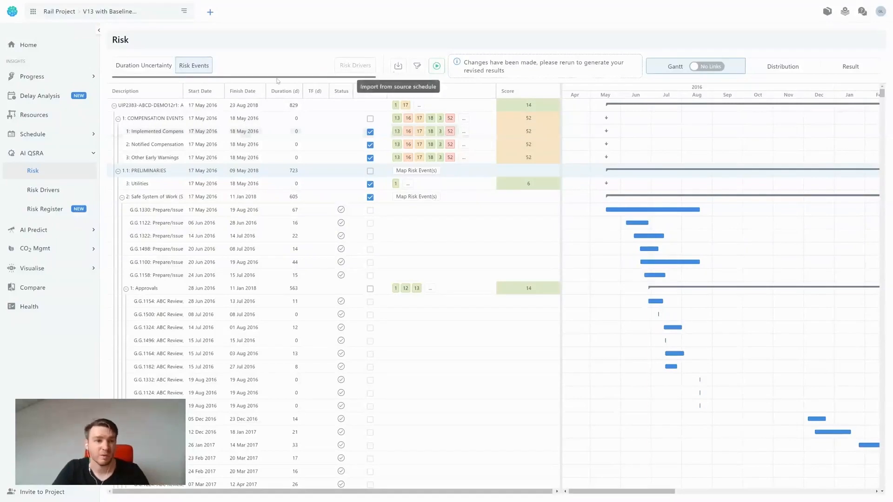
# Step: Collapse the 1.1 PRELIMINARIES and 5: DESIGN groups and rerun the risk analysis
pyautogui.click(118, 171)
pyautogui.click(117, 184)
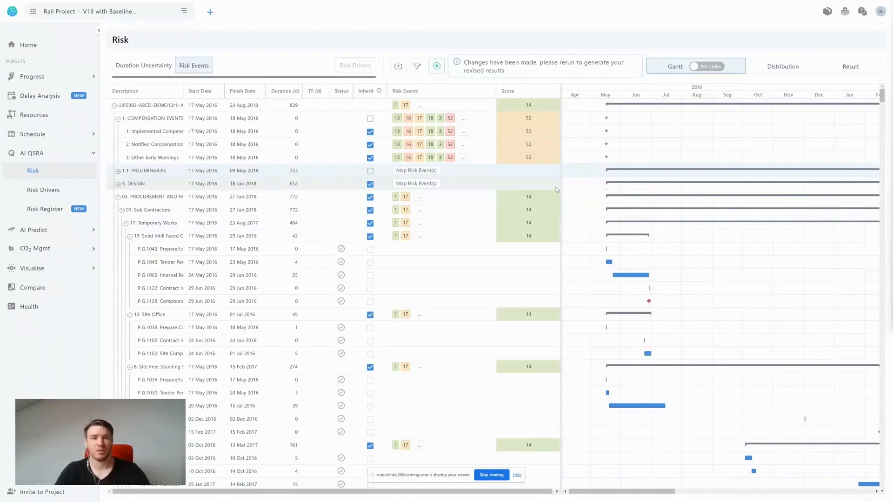
pyautogui.click(436, 69)
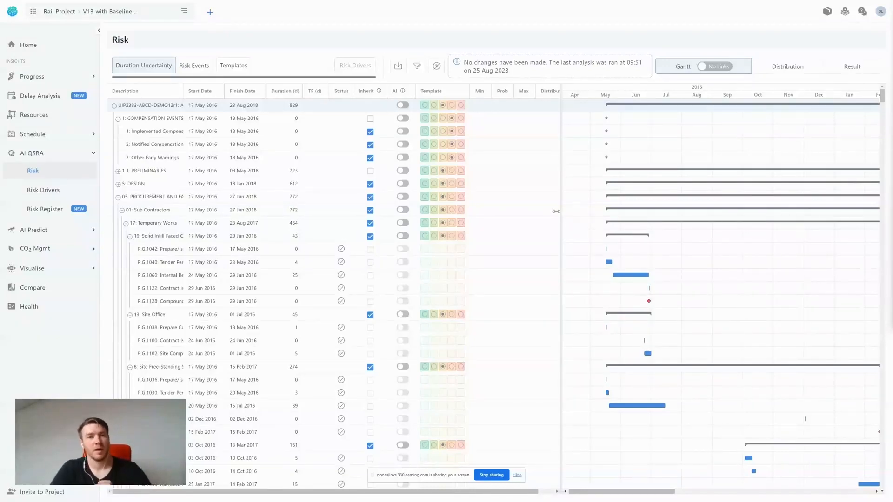
# Step: Examine the whole project's cumulative delay probability result and switch off the finish date display on the chart
pyautogui.click(845, 69)
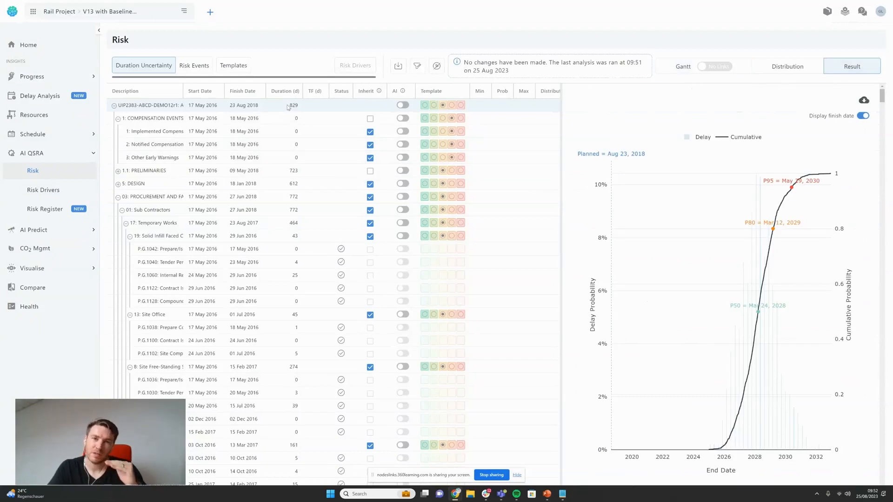
pyautogui.moveTo(778, 241)
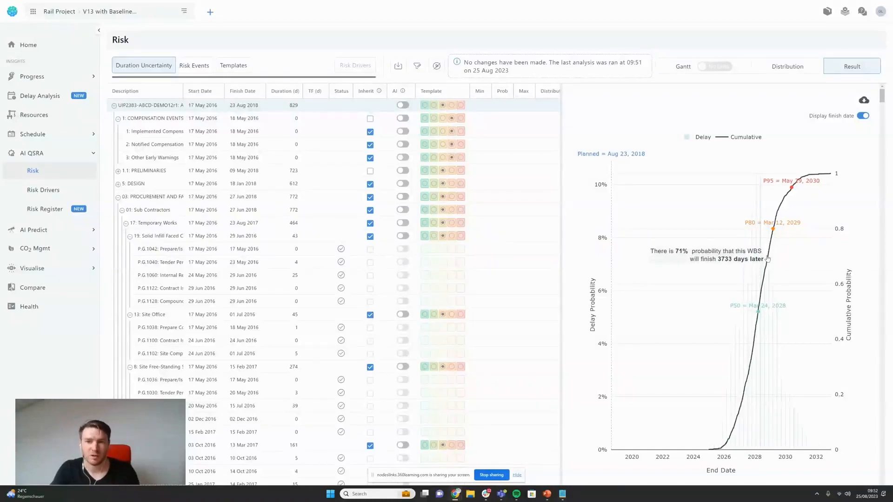
pyautogui.click(864, 116)
pyautogui.click(864, 117)
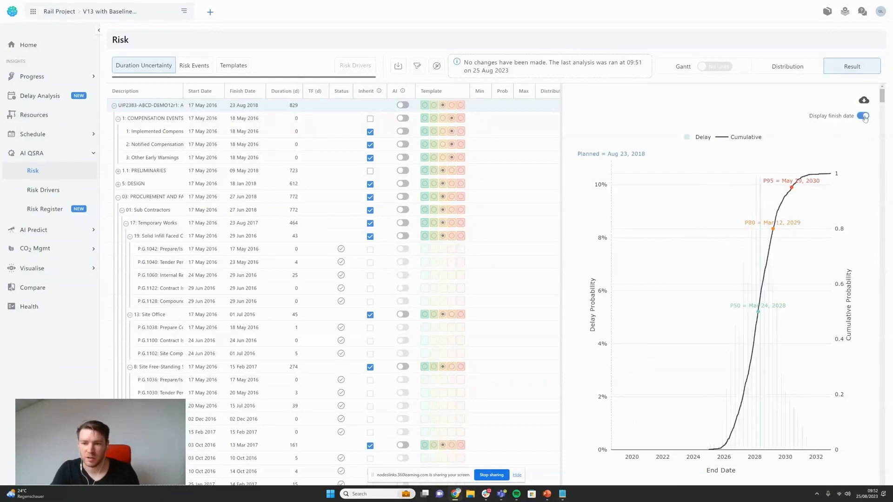
pyautogui.click(864, 117)
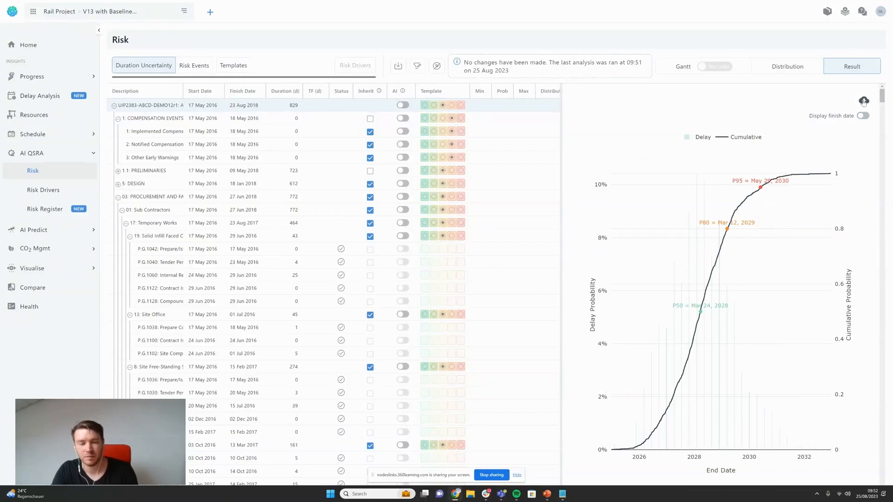
# Step: View the delay probability result for activity P.G.1292 in the Temporary Works branch
pyautogui.scroll(-1, 208, 227)
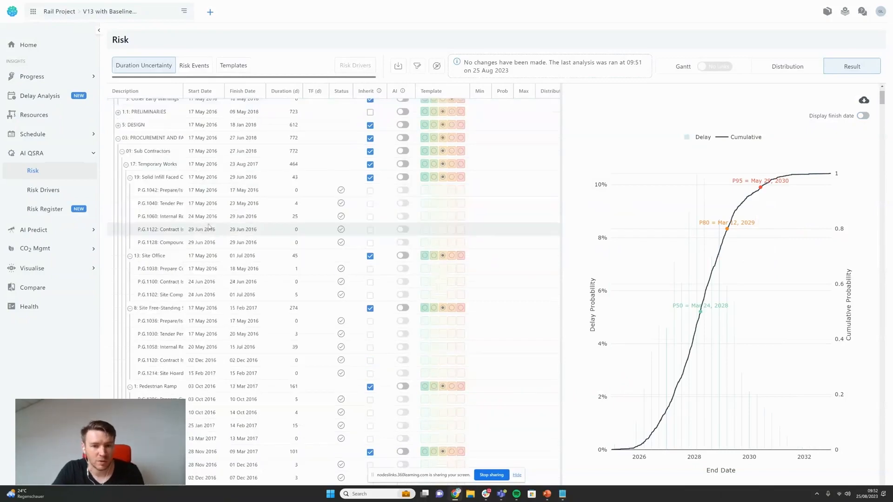
pyautogui.scroll(-10, 208, 227)
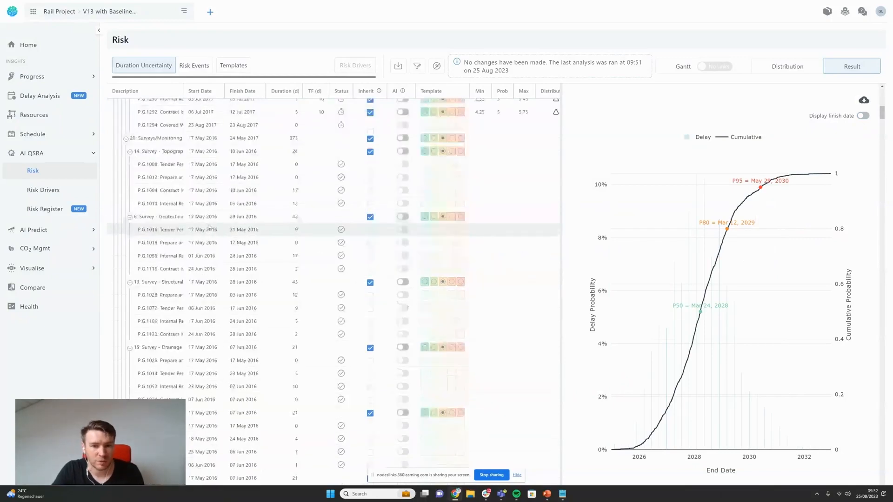
pyautogui.click(257, 114)
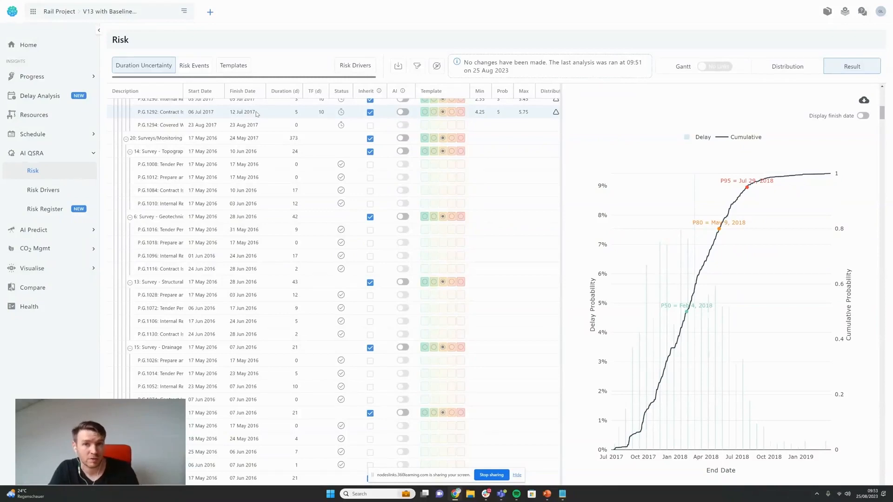
# Step: Start a risk drivers analysis with X202: Planned Completion as the activity to analyse
pyautogui.click(59, 192)
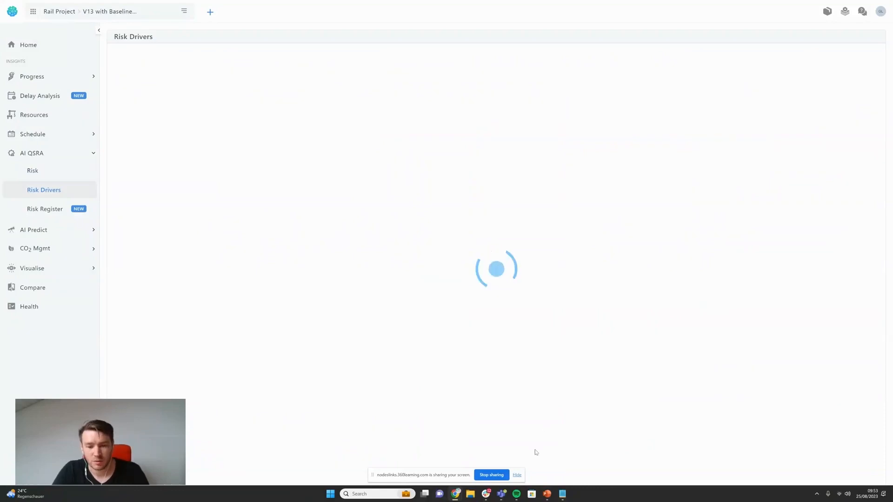
pyautogui.click(518, 476)
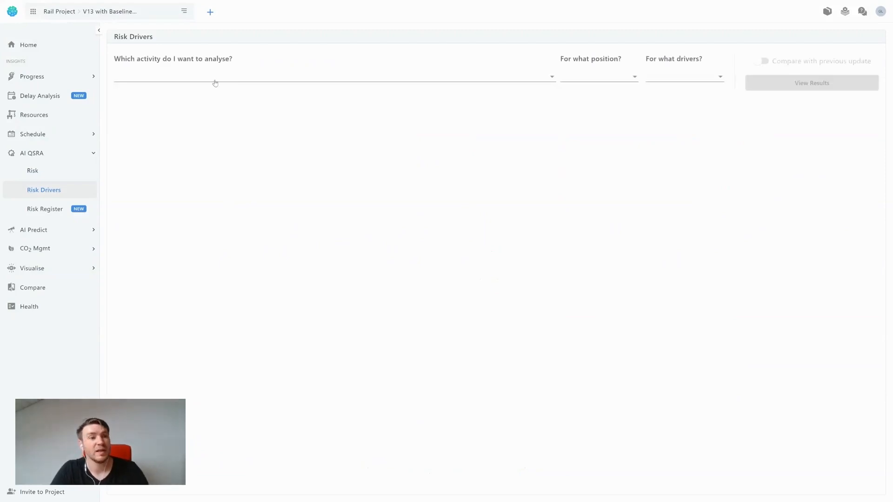
pyautogui.click(210, 79)
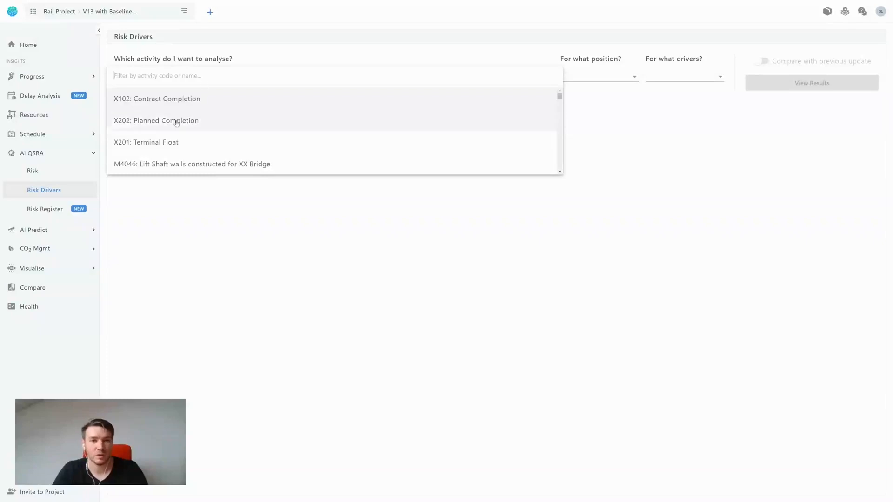
pyautogui.scroll(-5, 176, 123)
pyautogui.scroll(5, 177, 123)
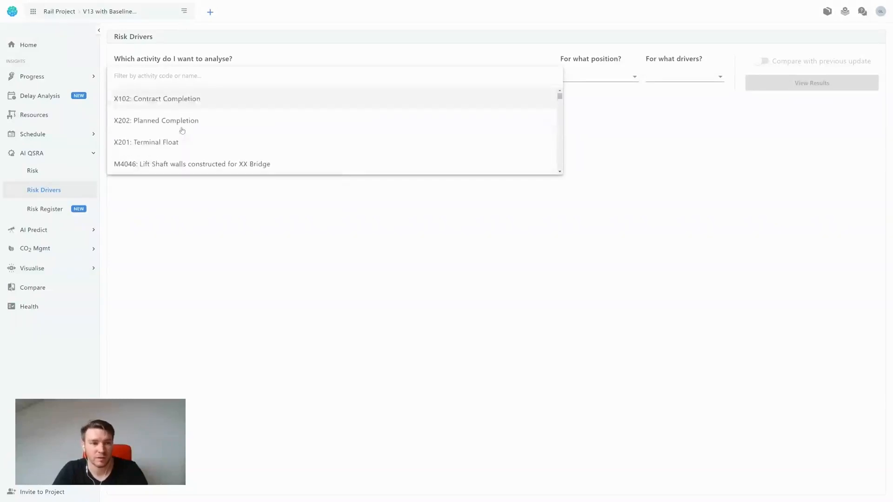
pyautogui.click(181, 124)
# Step: Try the Custom position for the risk drivers analysis and settle on P80
pyautogui.click(582, 74)
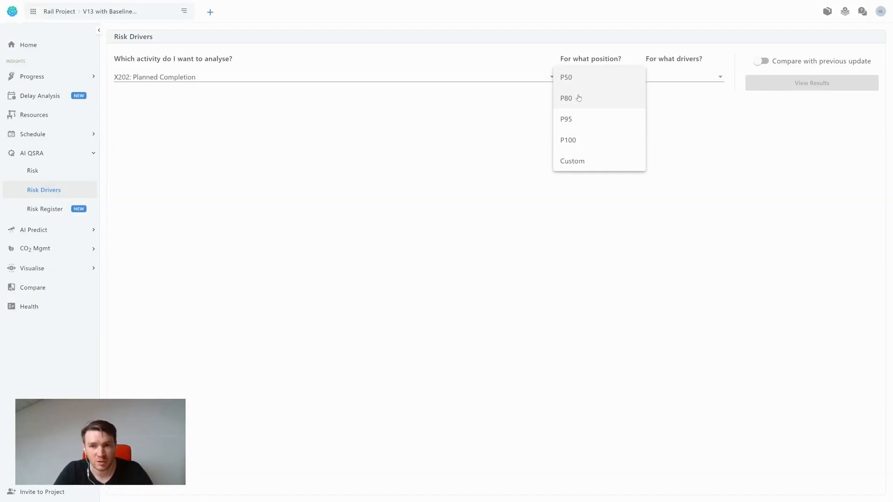
pyautogui.click(573, 161)
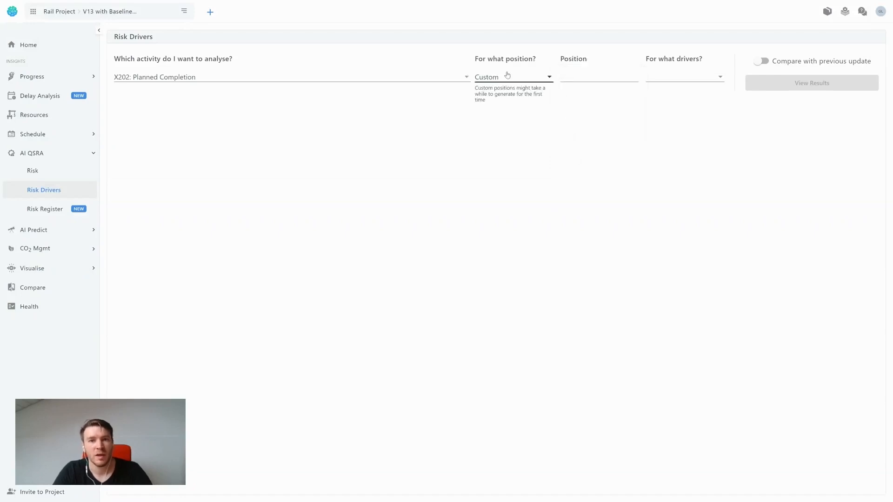
pyautogui.click(549, 78)
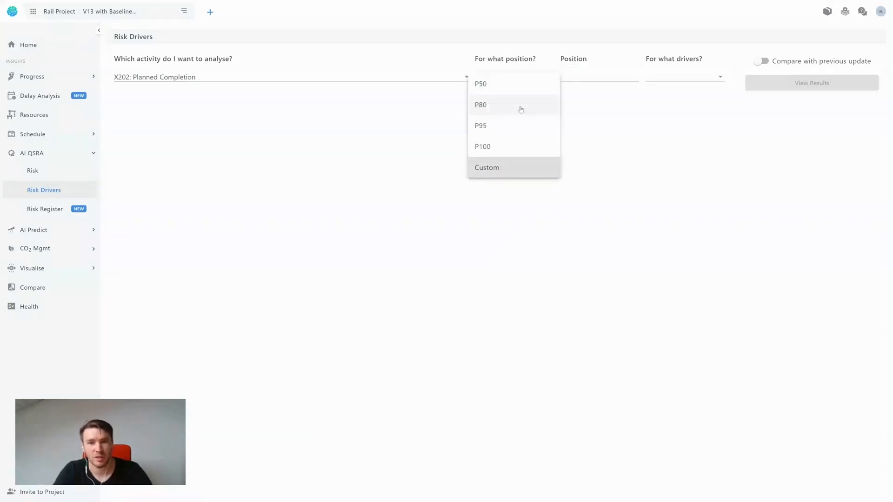
pyautogui.click(517, 104)
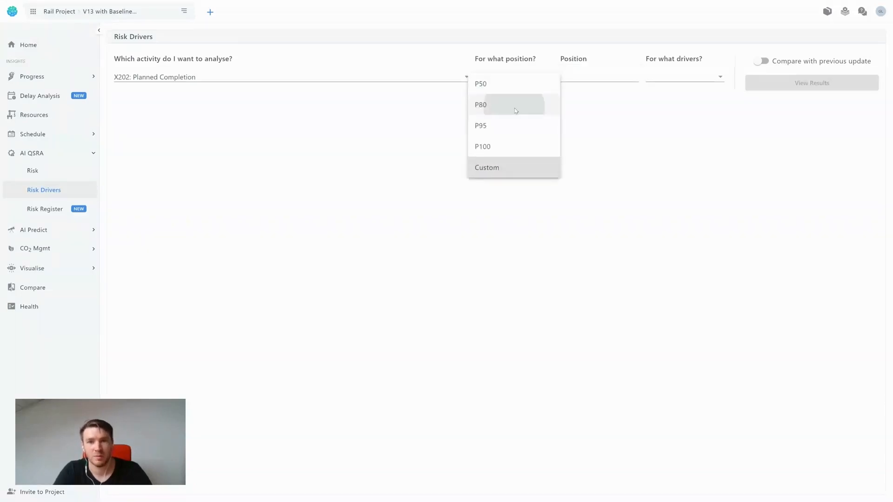
# Step: Include all drivers in the analysis and generate the risk driver results without comparing with the previous update
pyautogui.click(673, 80)
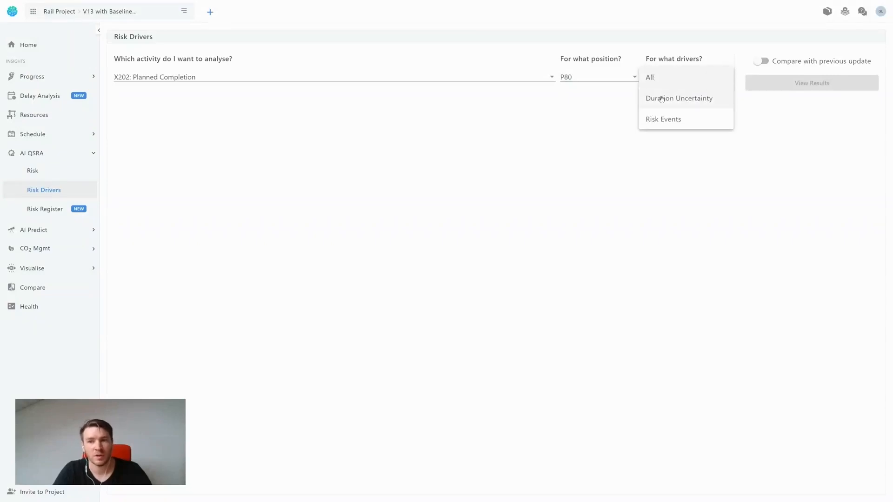
pyautogui.click(651, 80)
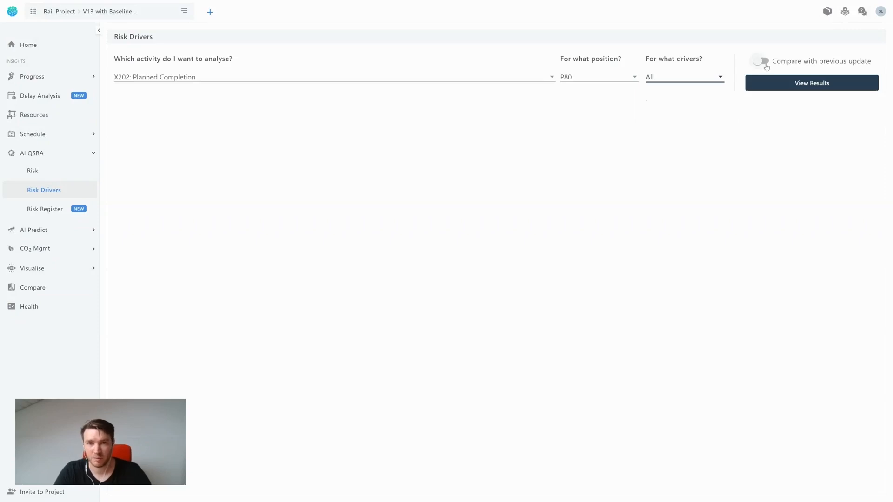
pyautogui.click(799, 88)
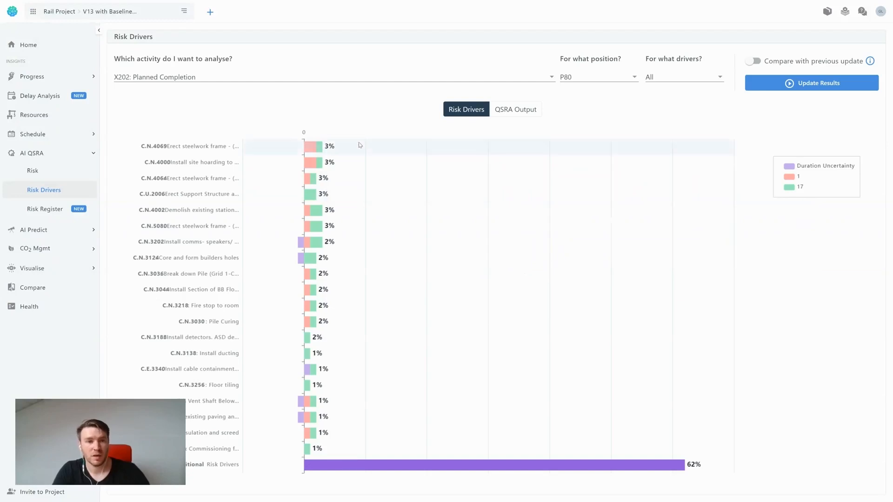
# Step: Examine the breakdown of the leading risk drivers and the QSRA output curve for Planned Completion
pyautogui.moveTo(316, 146)
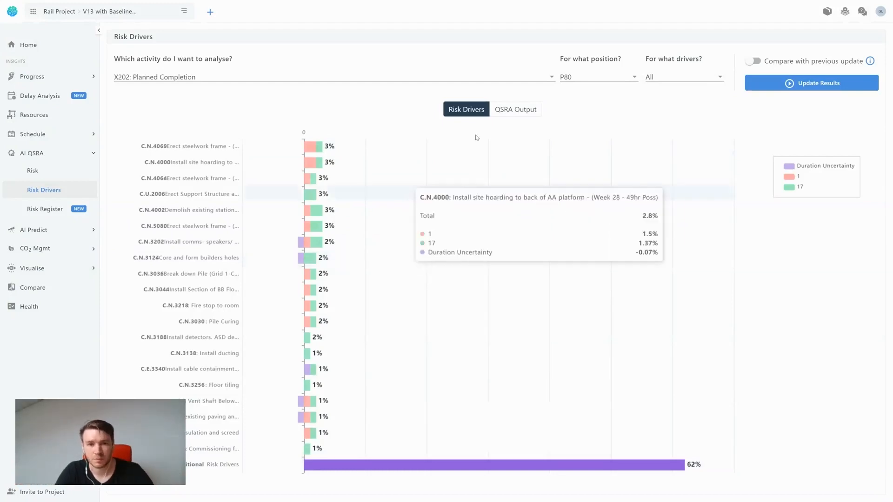
pyautogui.click(507, 114)
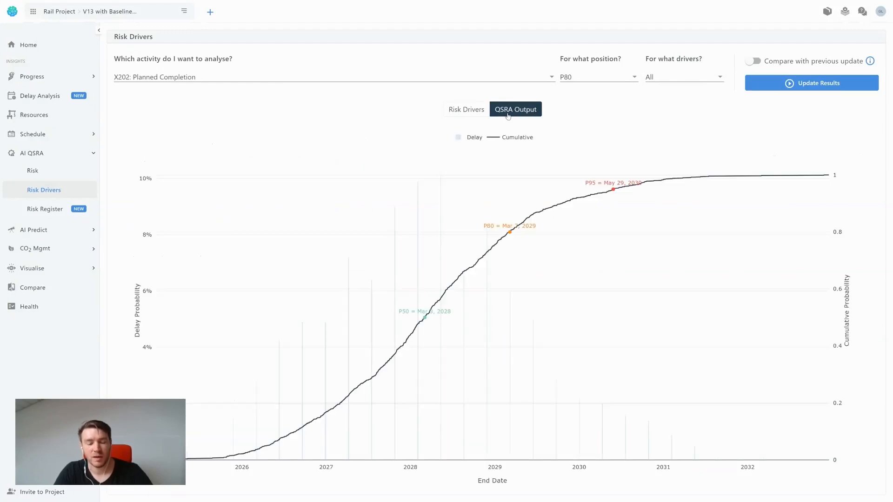
pyautogui.moveTo(567, 204)
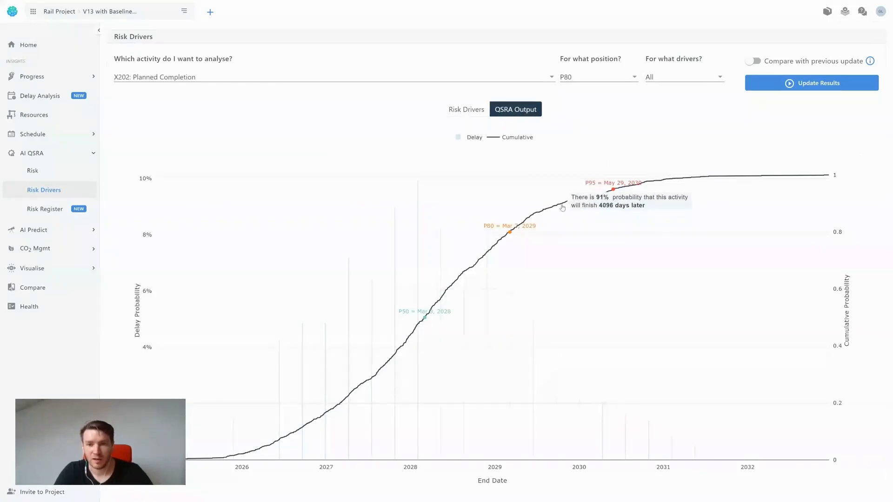